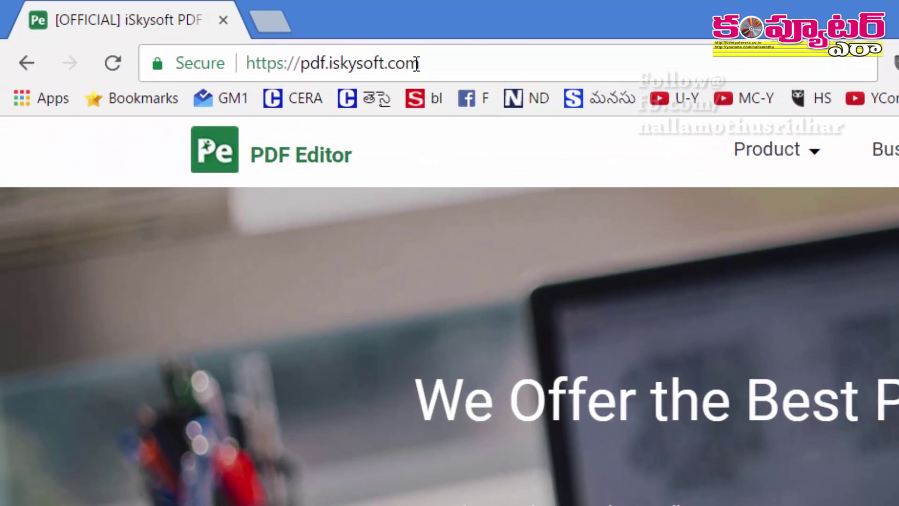
Visit pdf.iskysoft.com, launch PDF Editor 6 Pro and open the PDF article stored on the desktop.
click(418, 62)
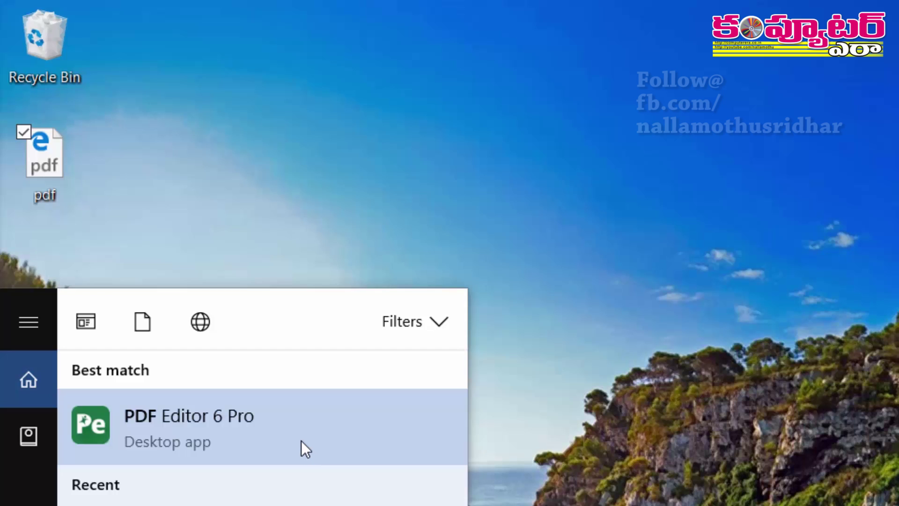
click(301, 443)
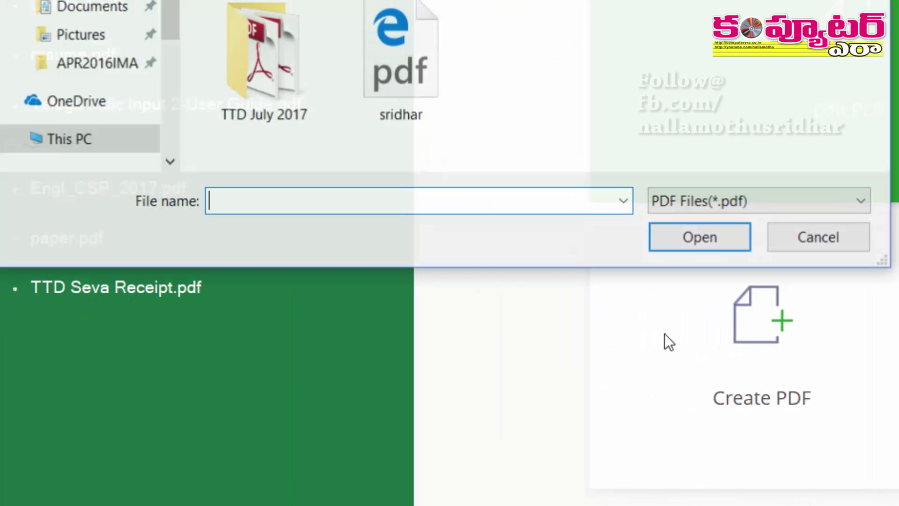
click(414, 75)
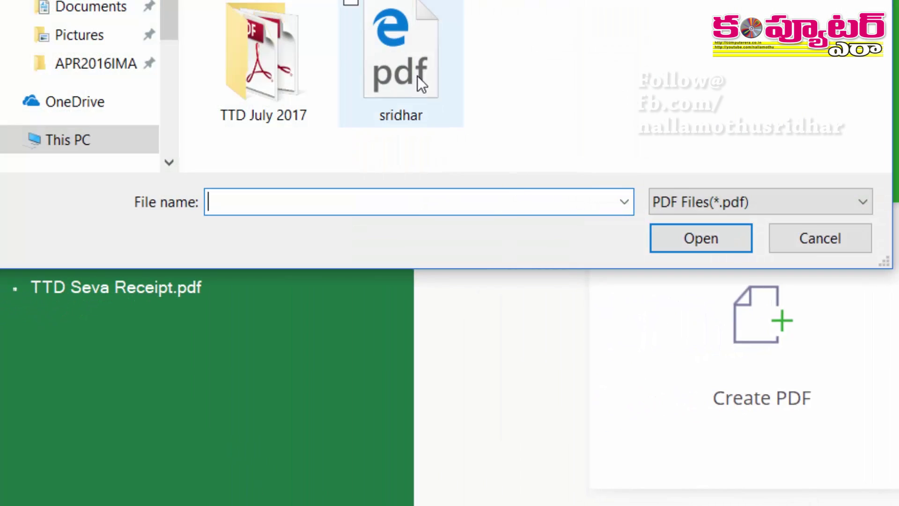
click(670, 240)
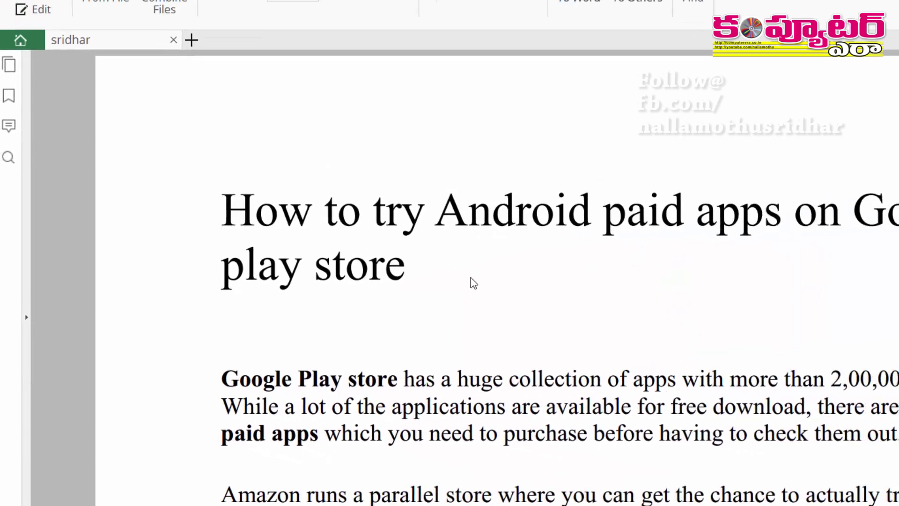
Convert the open PDF to a Word .docx file on the desktop, keeping the suggested file name.
scroll(470, 277, down, 15)
scroll(471, 277, up, 10)
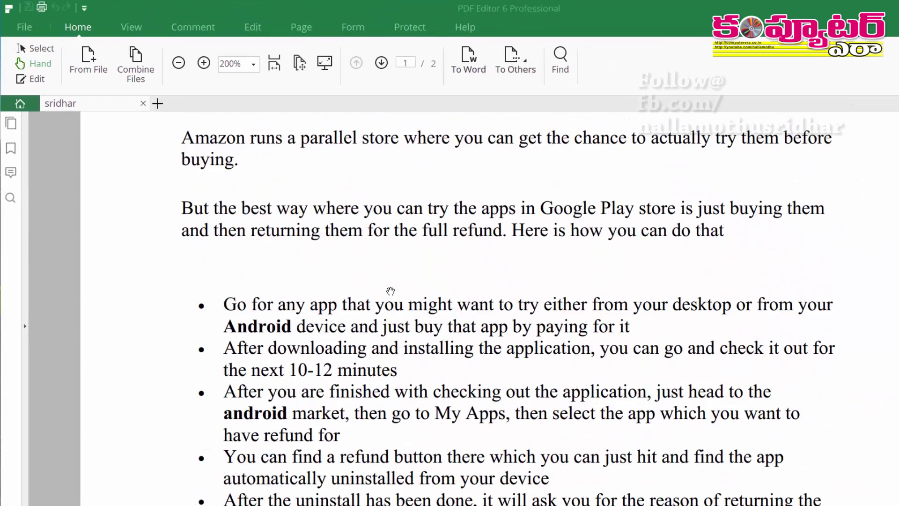
scroll(390, 291, up, 5)
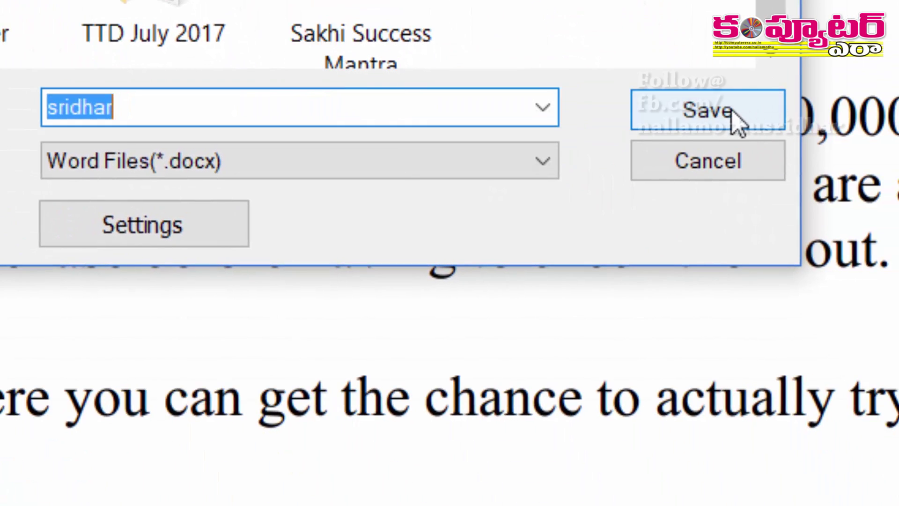
click(725, 116)
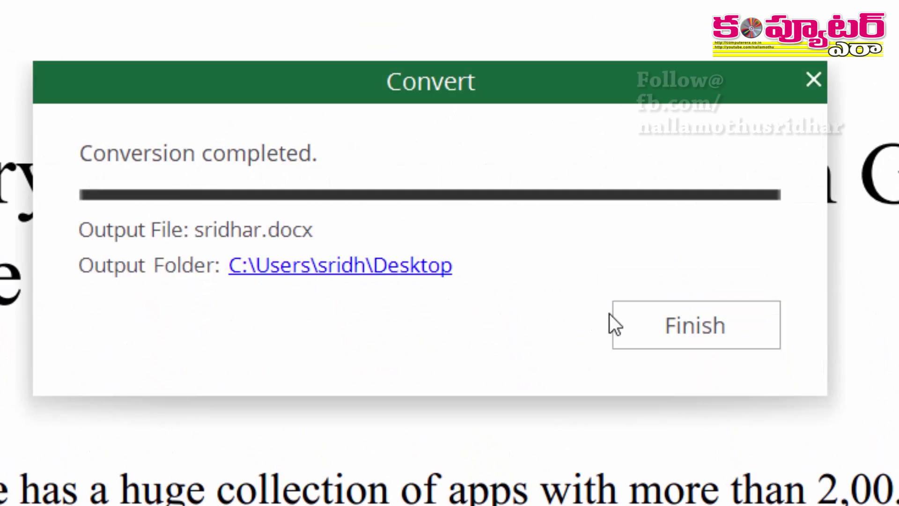
click(709, 351)
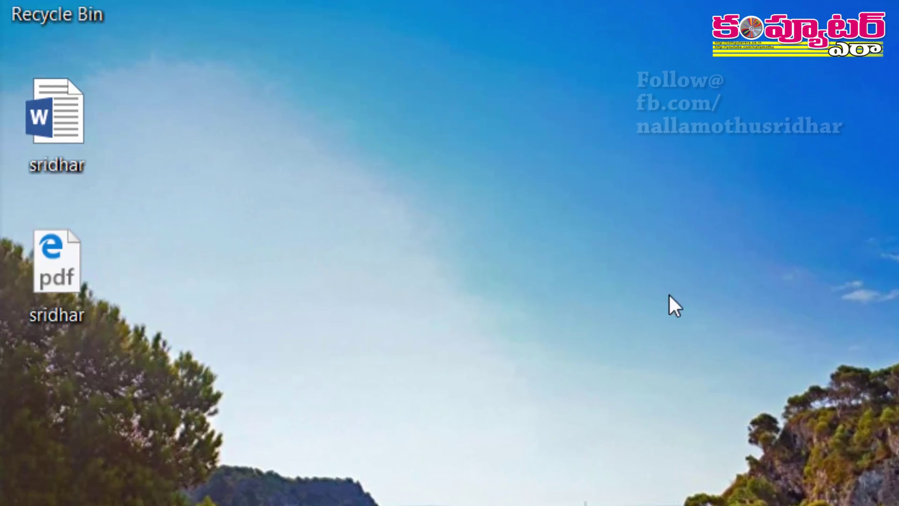
Open the converted Word document from the desktop and check its layout and whether its text can be selected.
double_click(68, 142)
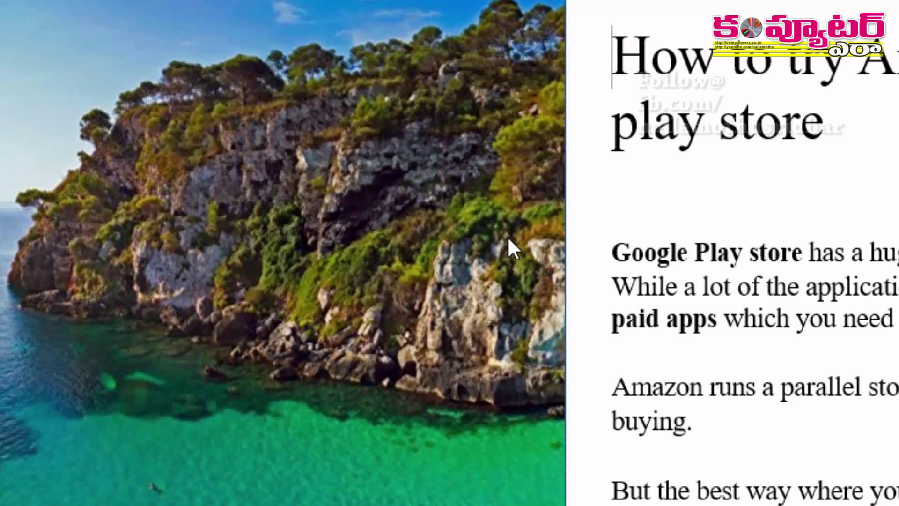
scroll(712, 473, down, 5)
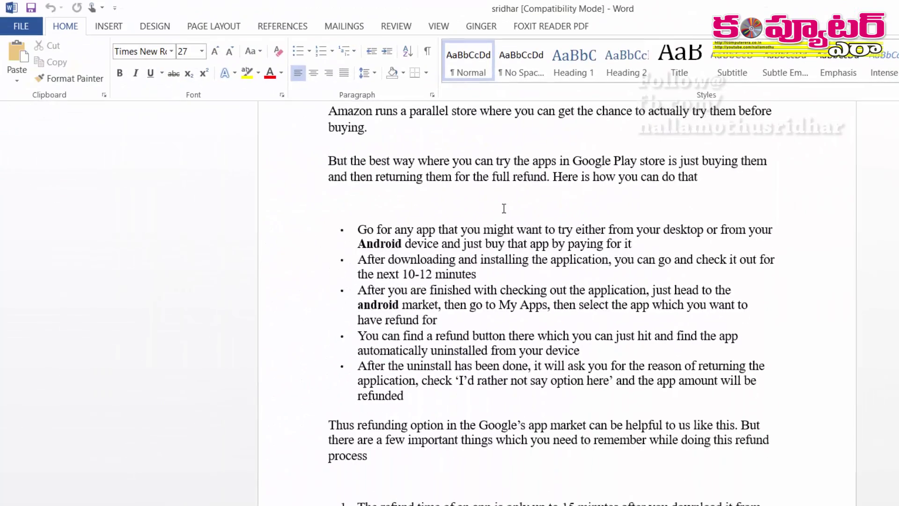
scroll(504, 208, up, 5)
scroll(505, 211, down, 4)
scroll(504, 212, down, 5)
drag(331, 251, 641, 346)
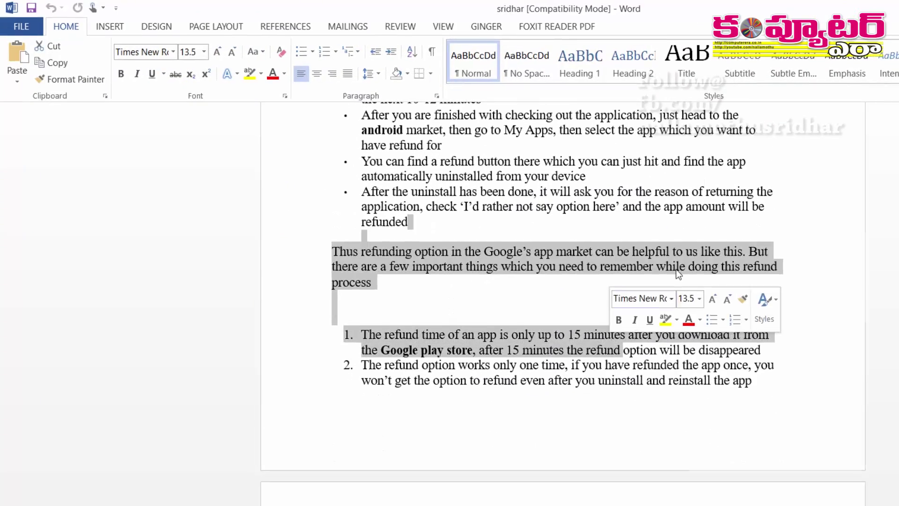
scroll(642, 346, down, 3)
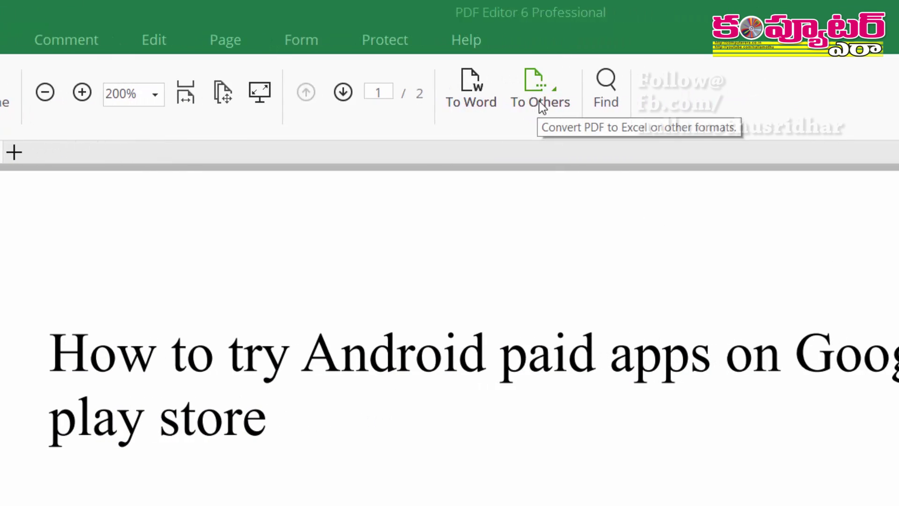
Convert the PDF to JPG with each page as a separate image at Keep Original DPI, keeping the suggested name.
click(543, 105)
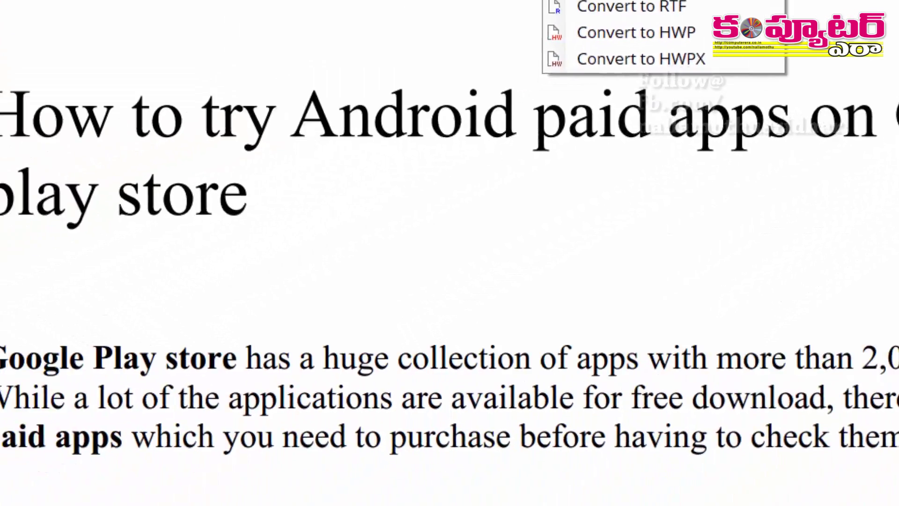
click(630, 0)
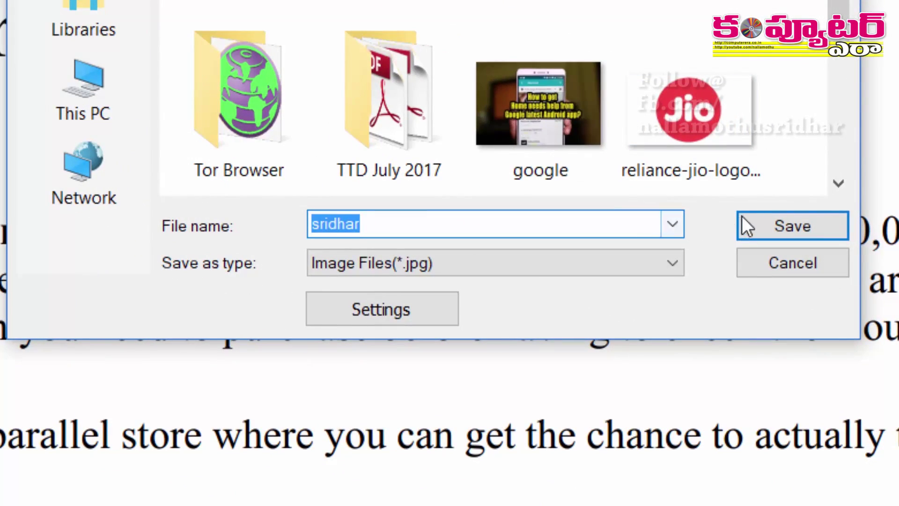
click(766, 220)
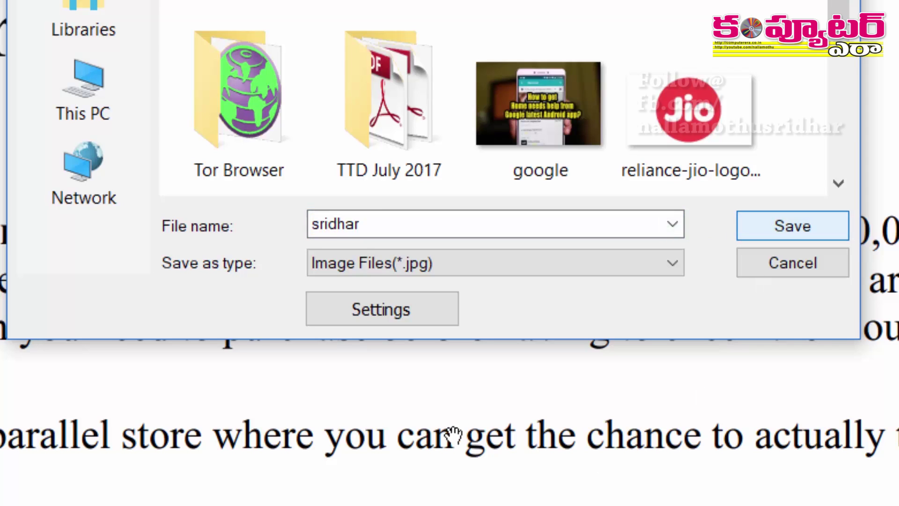
click(401, 312)
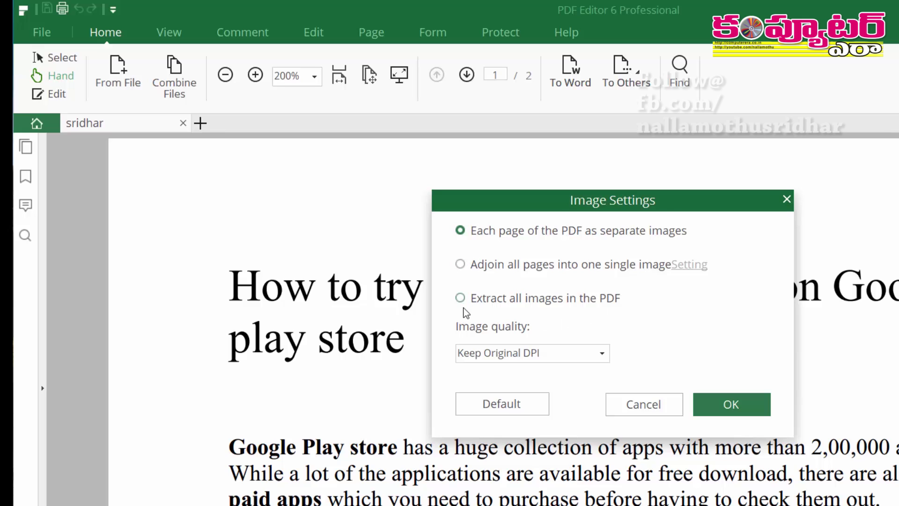
click(555, 351)
click(602, 358)
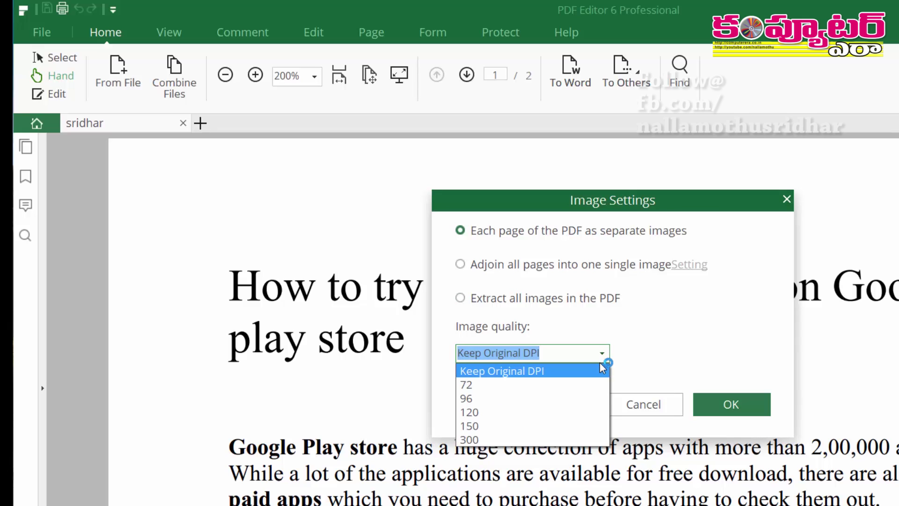
click(633, 334)
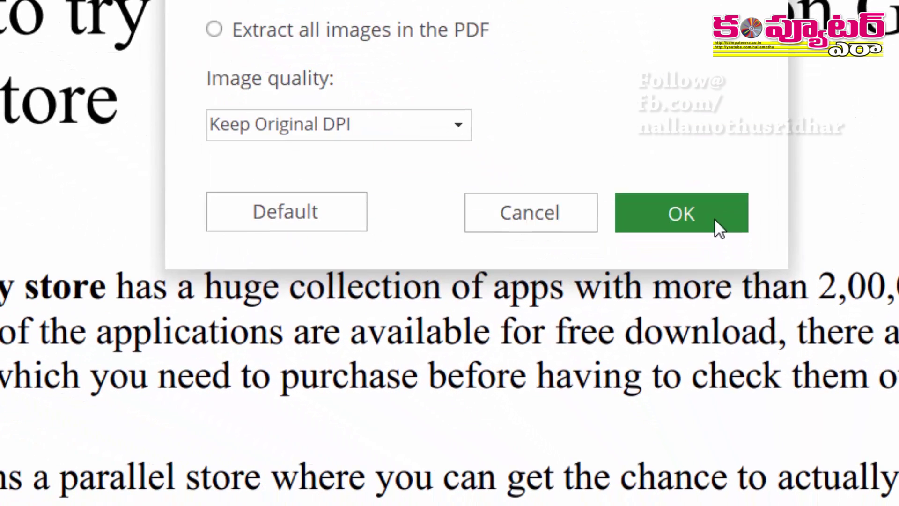
click(715, 218)
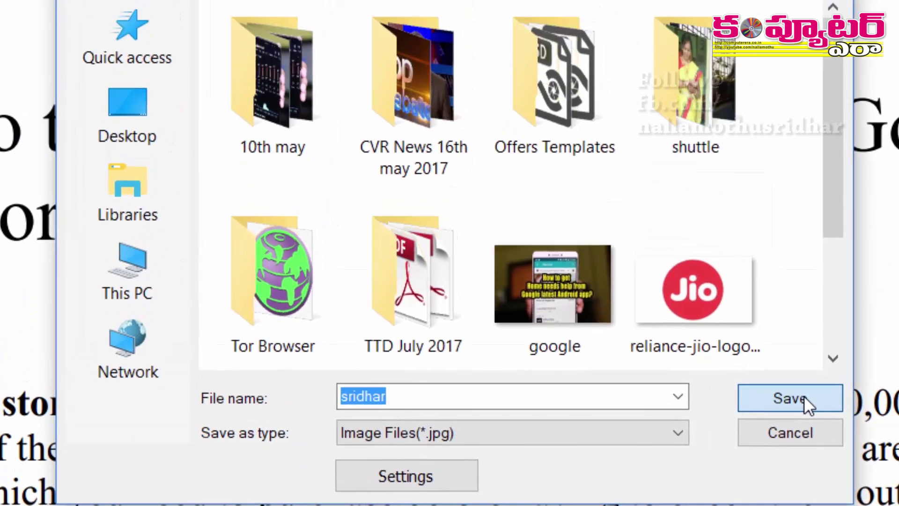
click(827, 279)
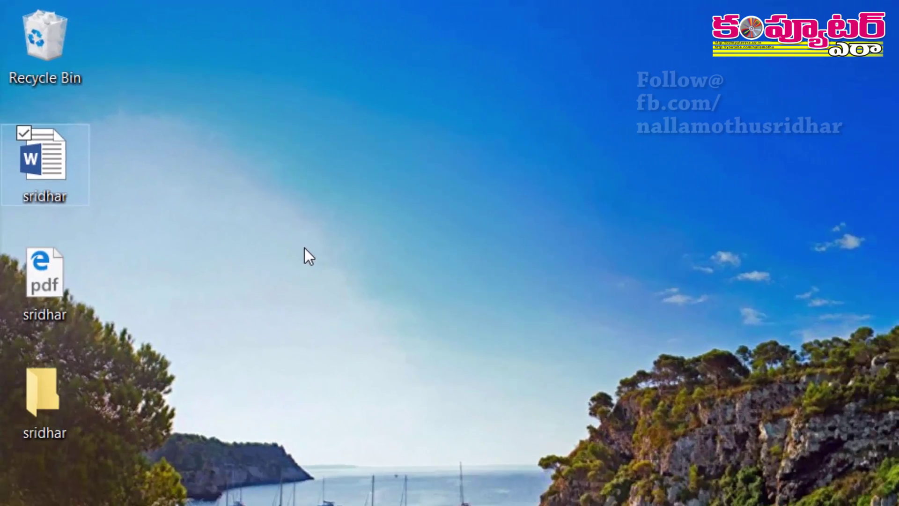
Refresh the desktop, open the exported image folder and view the page 1 and page 2 images.
right_click(304, 249)
click(276, 323)
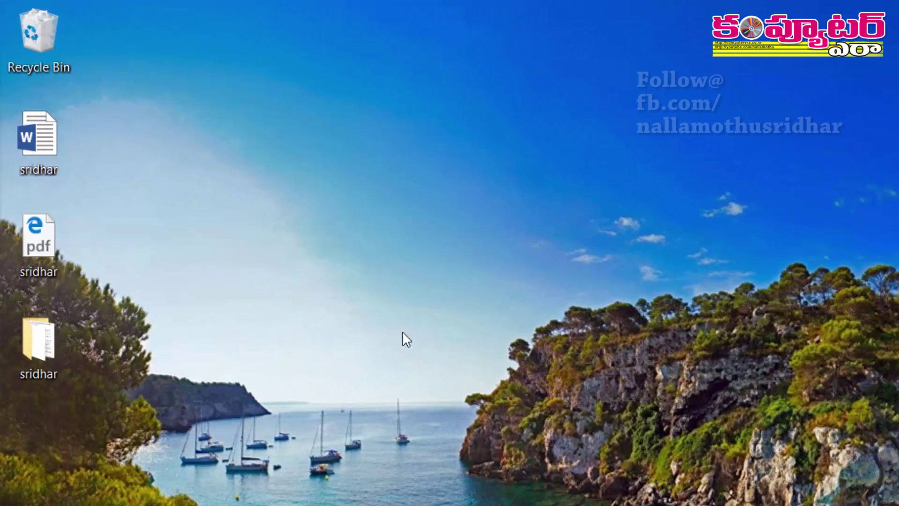
double_click(55, 409)
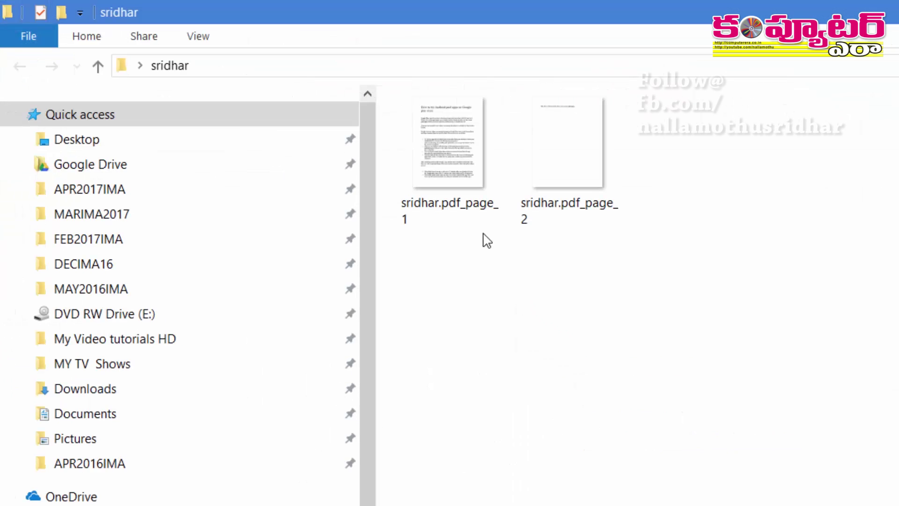
click(455, 174)
double_click(455, 173)
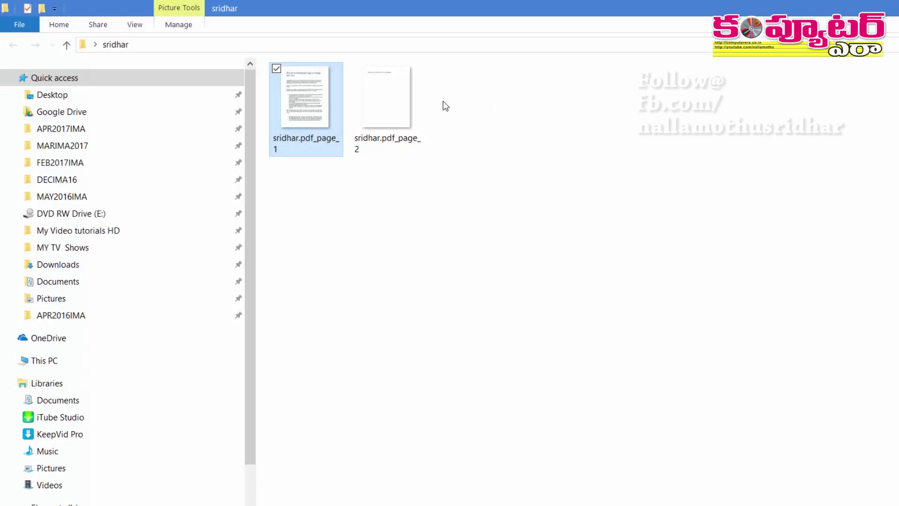
click(370, 108)
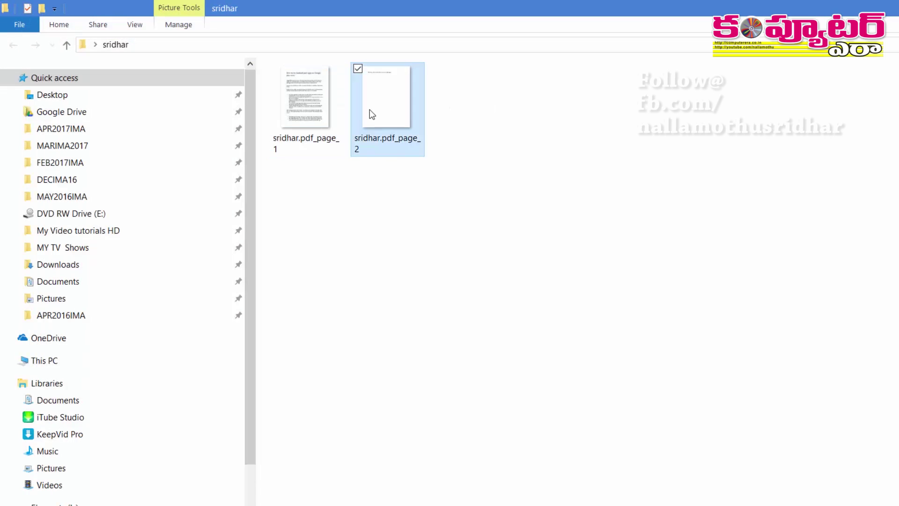
double_click(370, 109)
key(Escape)
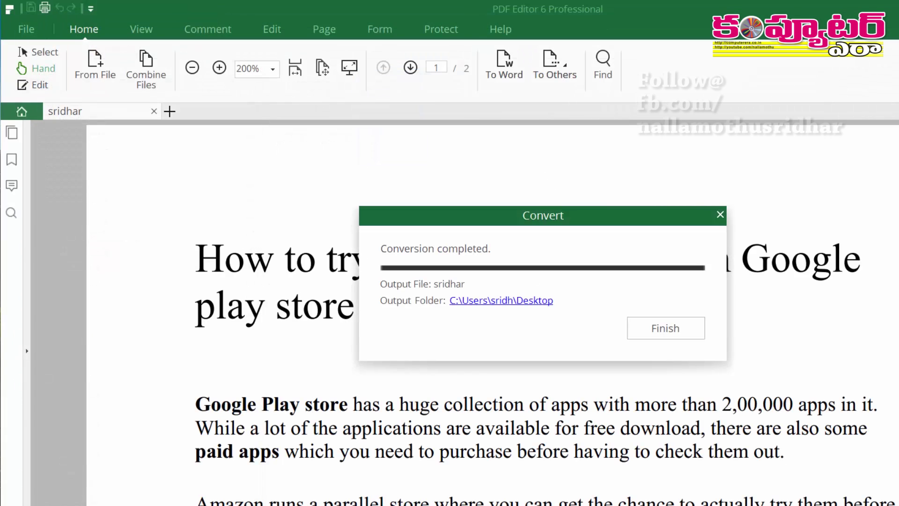
Convert the PDF to a .txt file on the desktop and view the result maximized in Notepad.
click(665, 328)
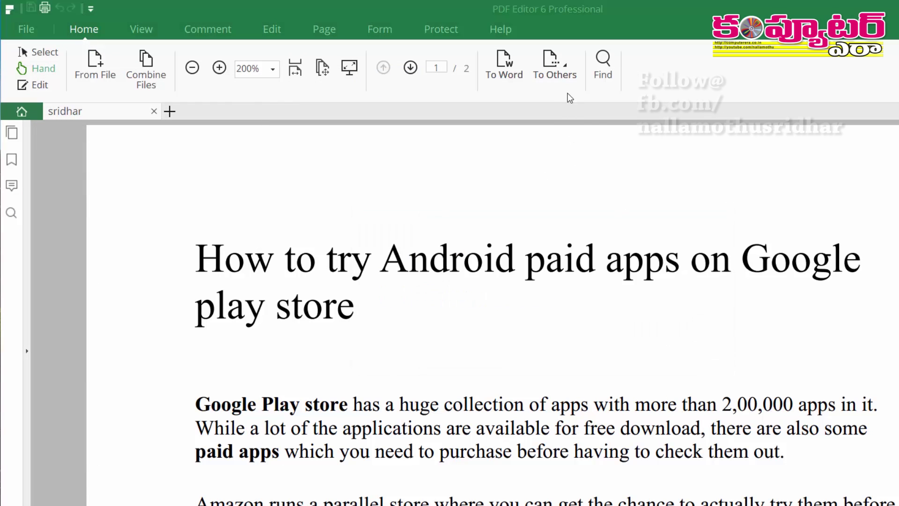
click(555, 66)
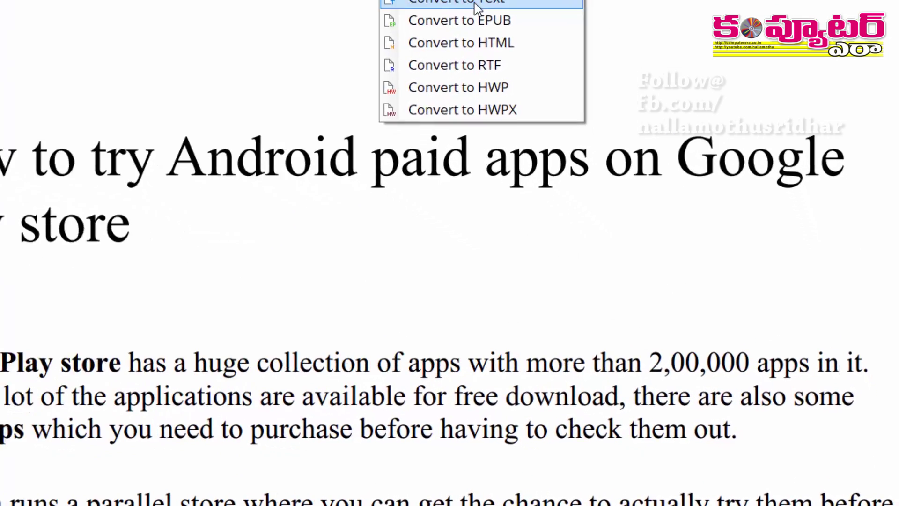
click(594, 146)
click(685, 322)
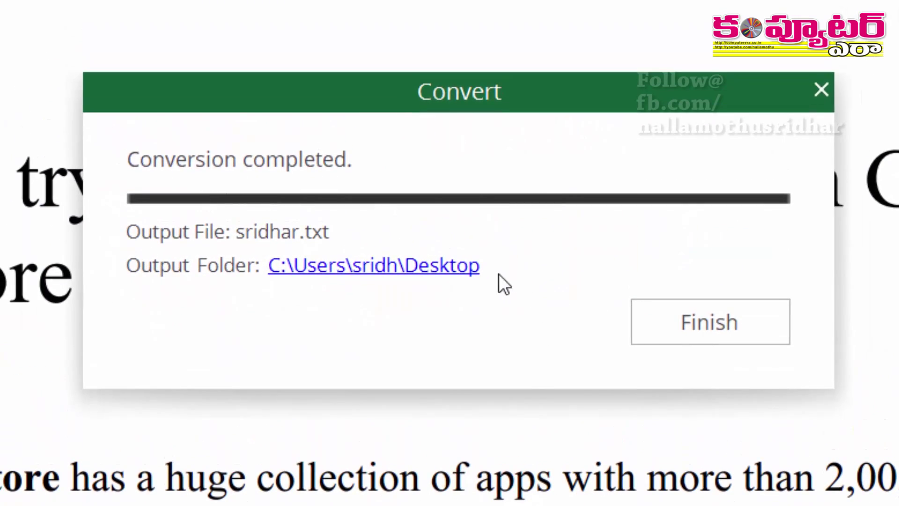
click(683, 344)
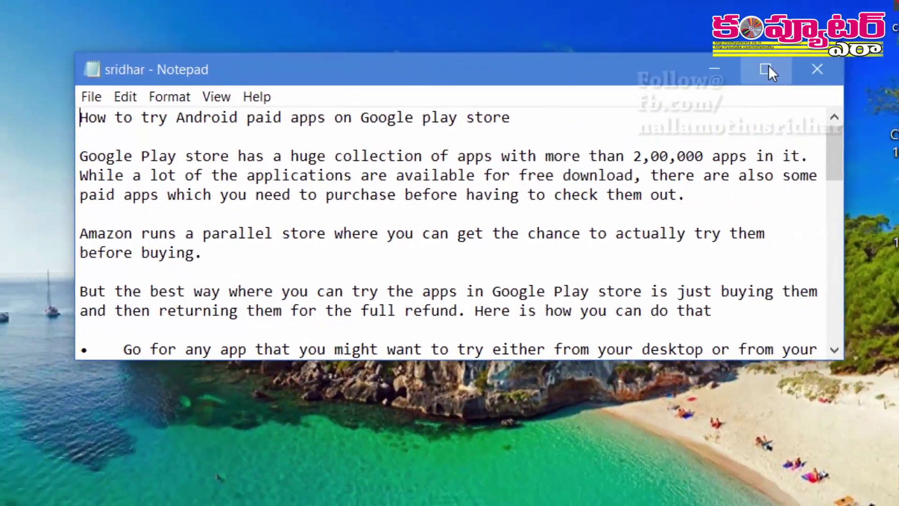
click(766, 70)
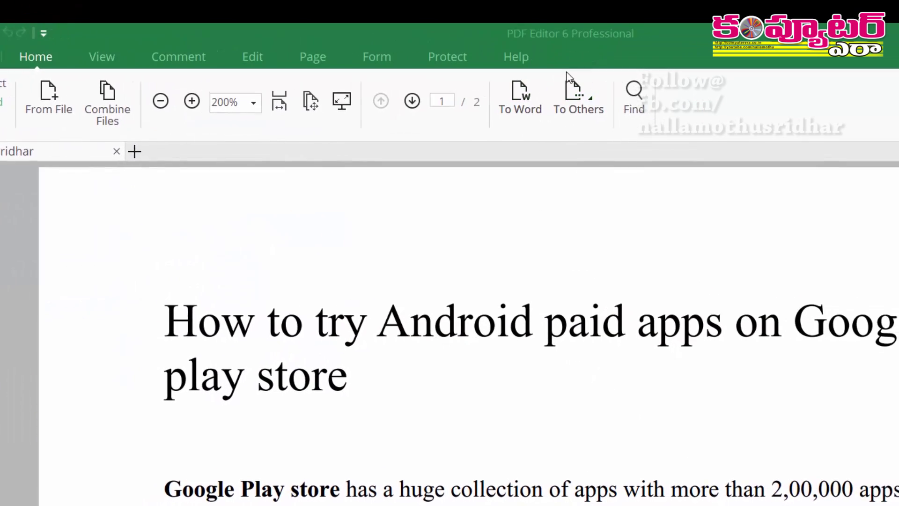
Convert the PDF to HTML on the desktop, keeping the suggested file name.
click(437, 114)
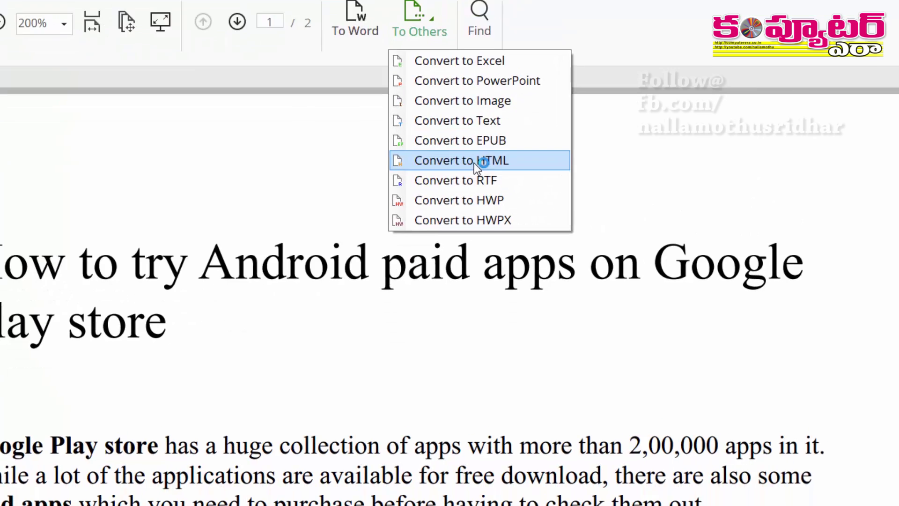
click(481, 234)
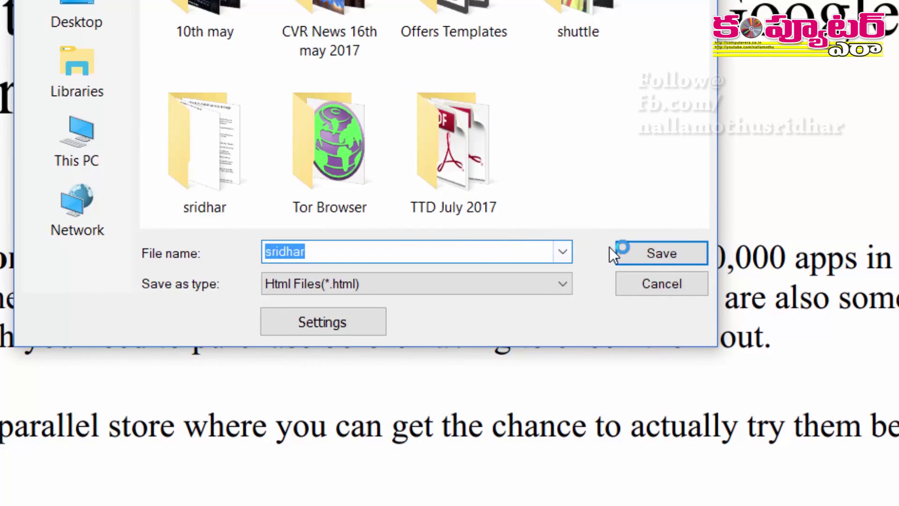
click(630, 249)
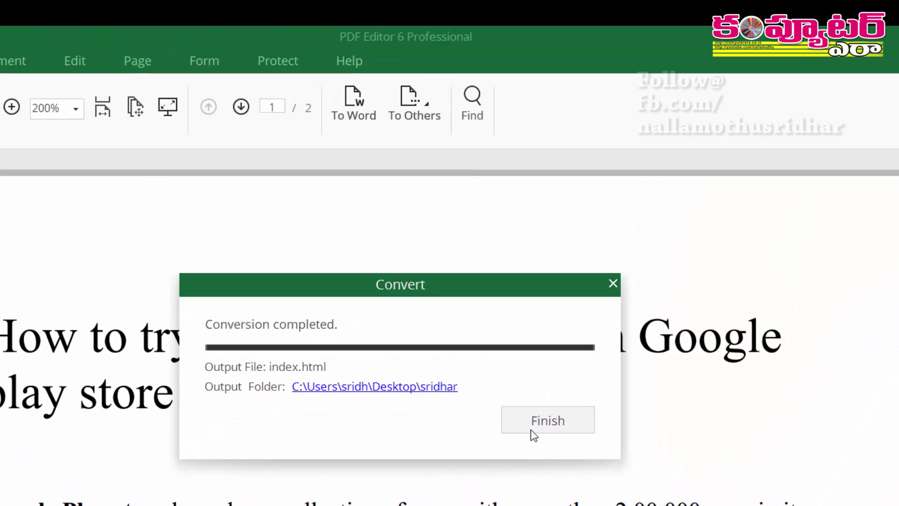
click(541, 405)
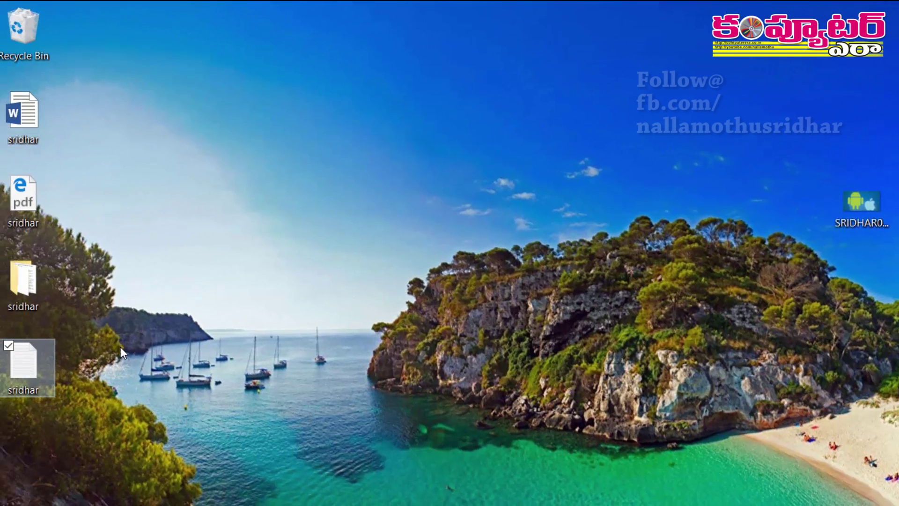
Refresh the desktop and open the folder that holds the exported HTML files.
right_click(217, 239)
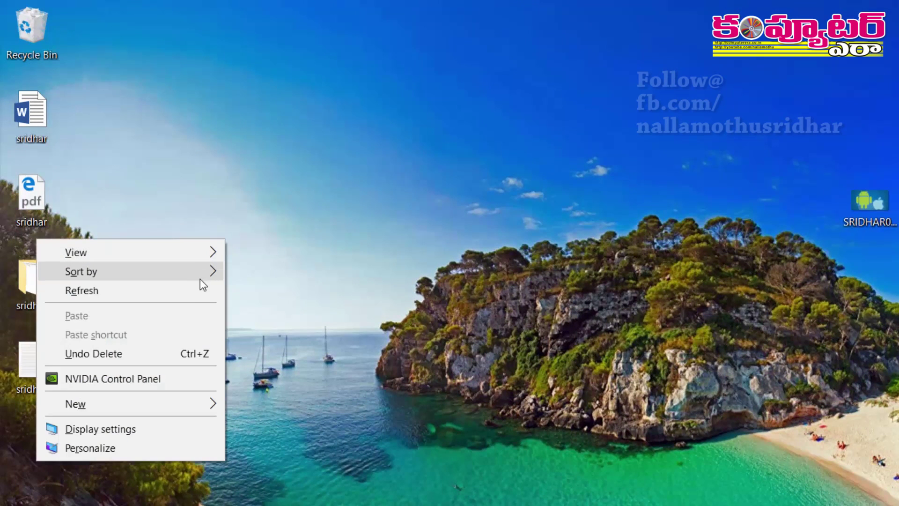
click(182, 289)
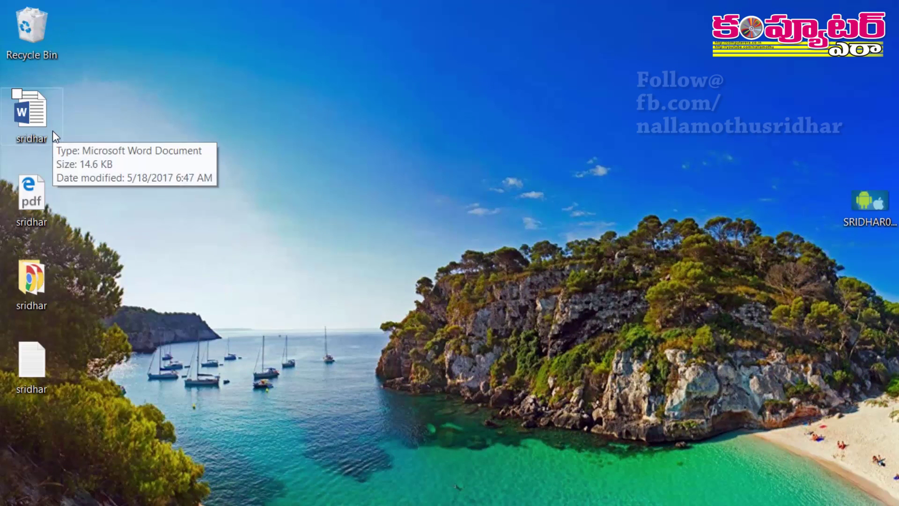
mouse_move(34, 206)
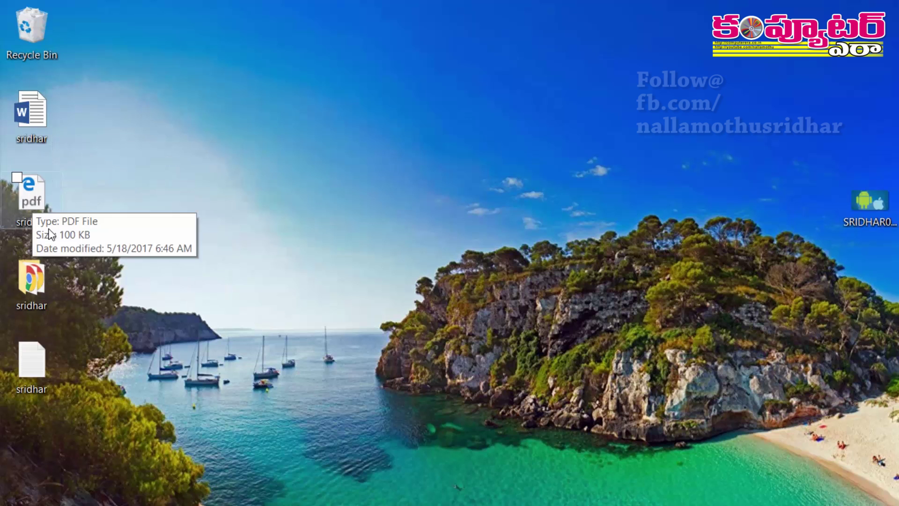
double_click(44, 286)
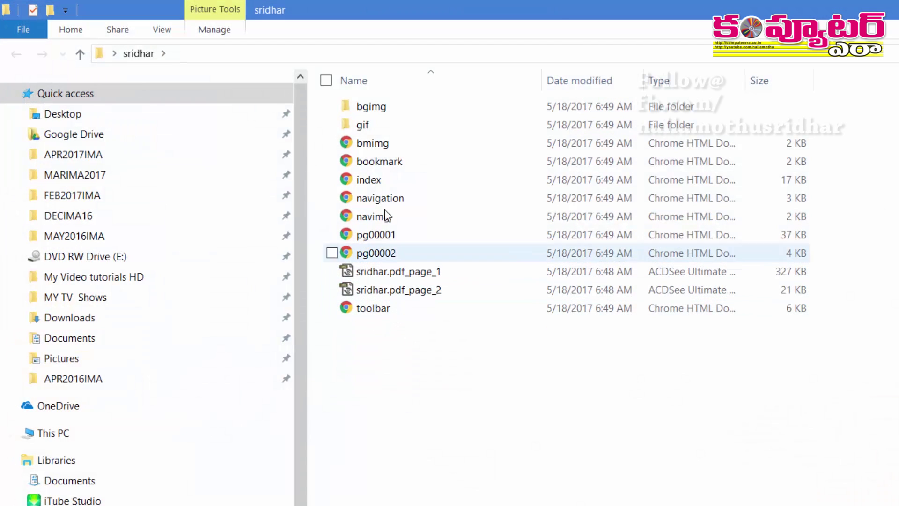
Open the exported index HTML page in the browser and read through the converted document.
mouse_move(375, 185)
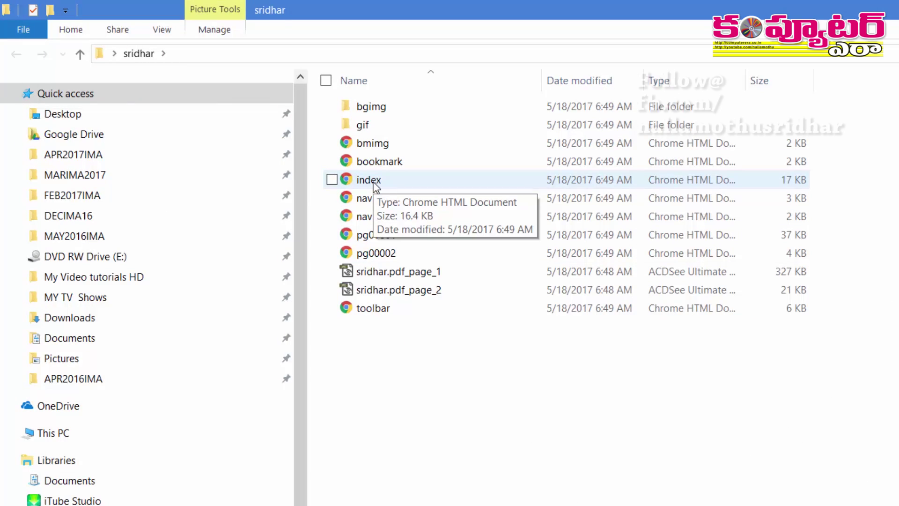
double_click(373, 183)
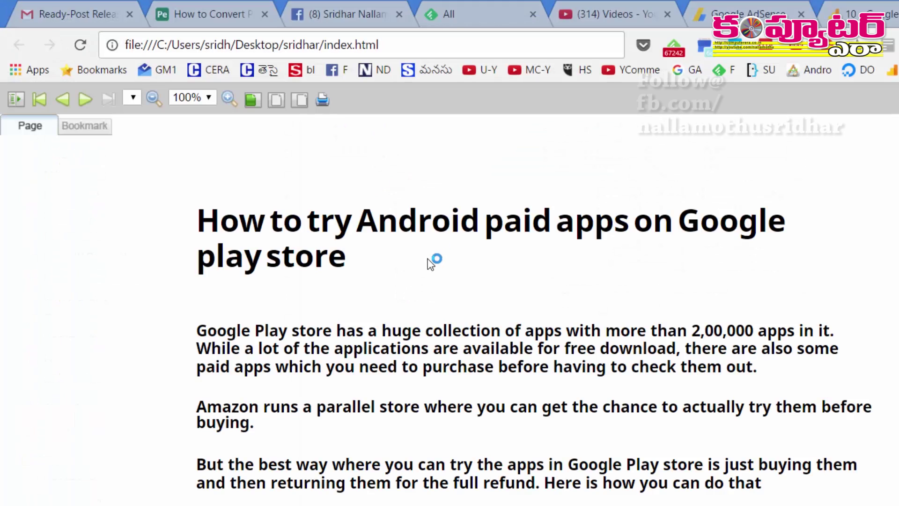
scroll(434, 257, down, 7)
scroll(562, 235, up, 4)
scroll(726, 176, down, 4)
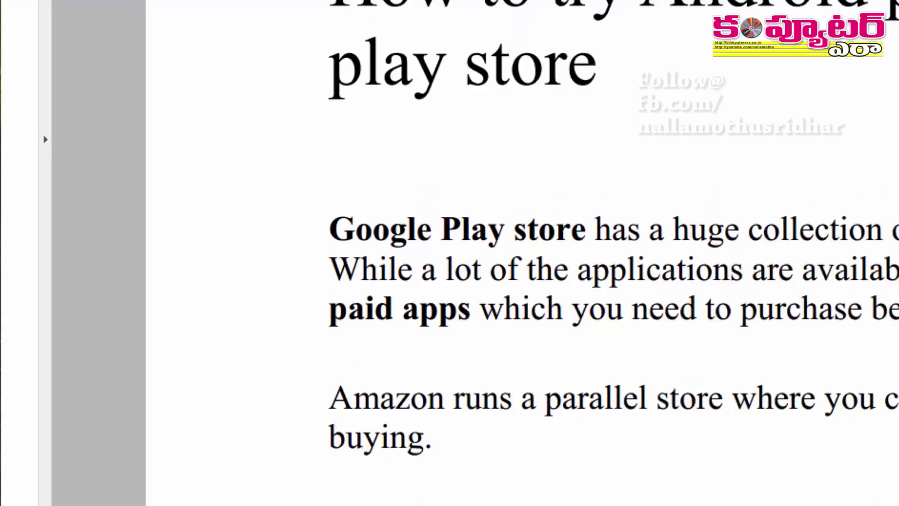
Start an Excel conversion of the PDF, view the Excel sheet and OCR recognition settings, and cancel them.
click(626, 45)
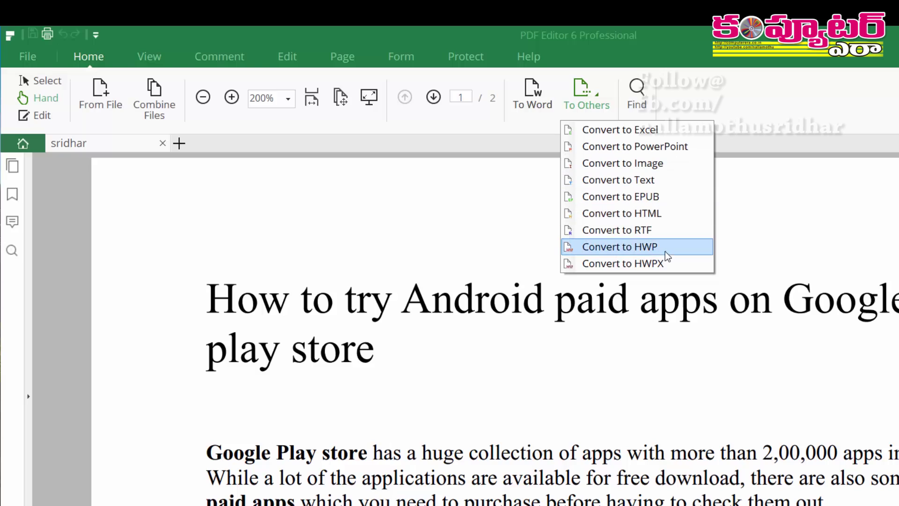
click(648, 131)
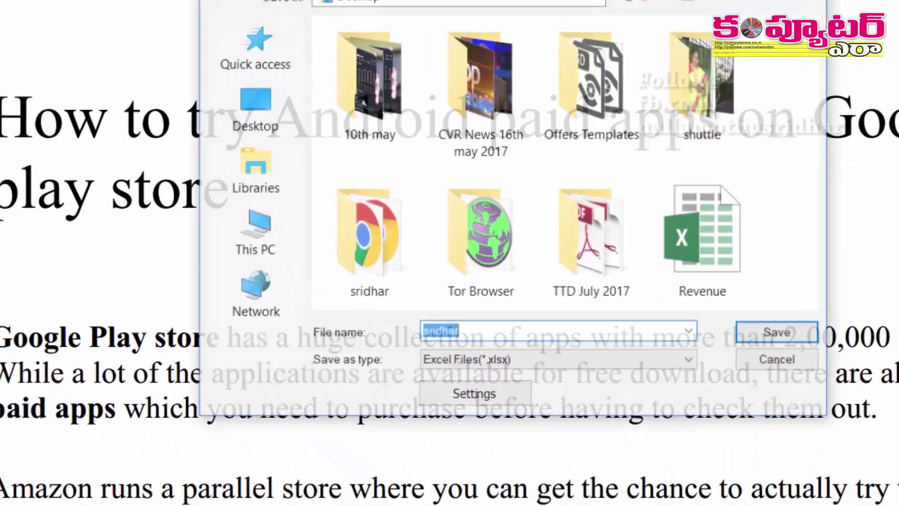
click(428, 293)
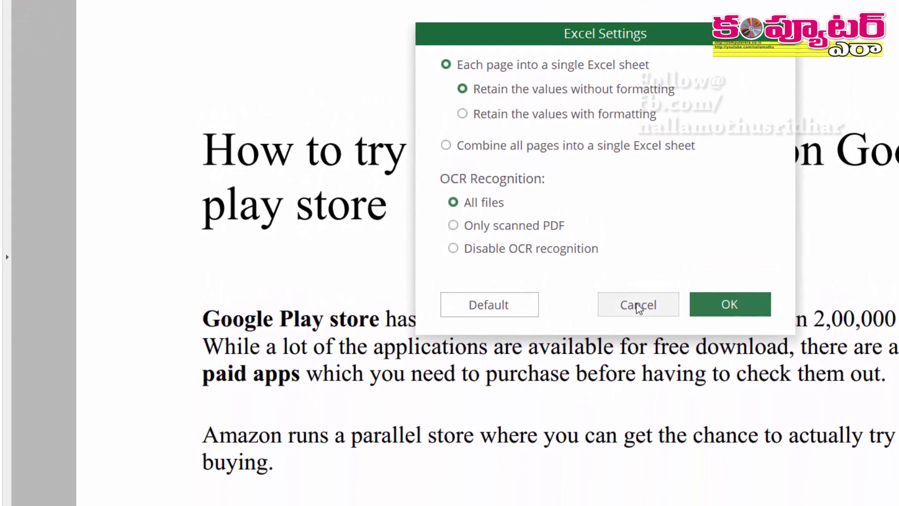
click(639, 309)
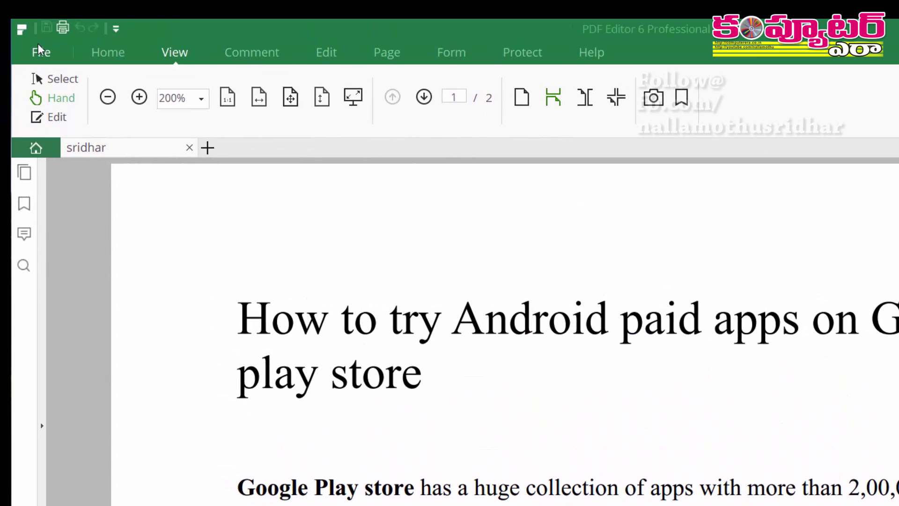
Review the Word and other output formats on the file-level Convert page, highlight PNG, and leave without converting.
click(40, 52)
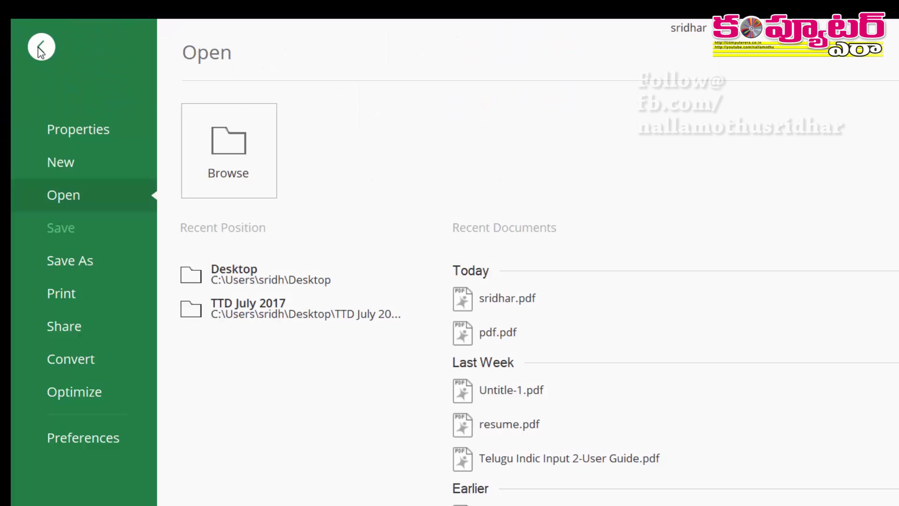
click(88, 359)
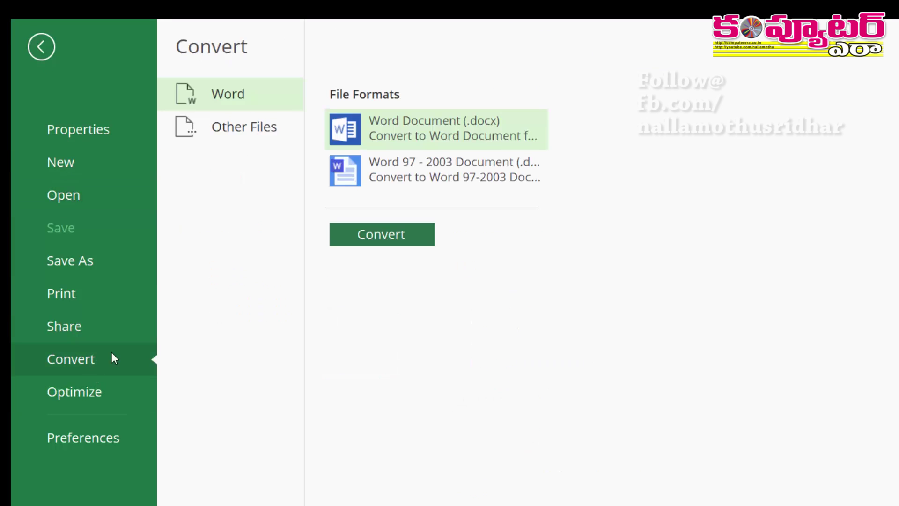
click(254, 128)
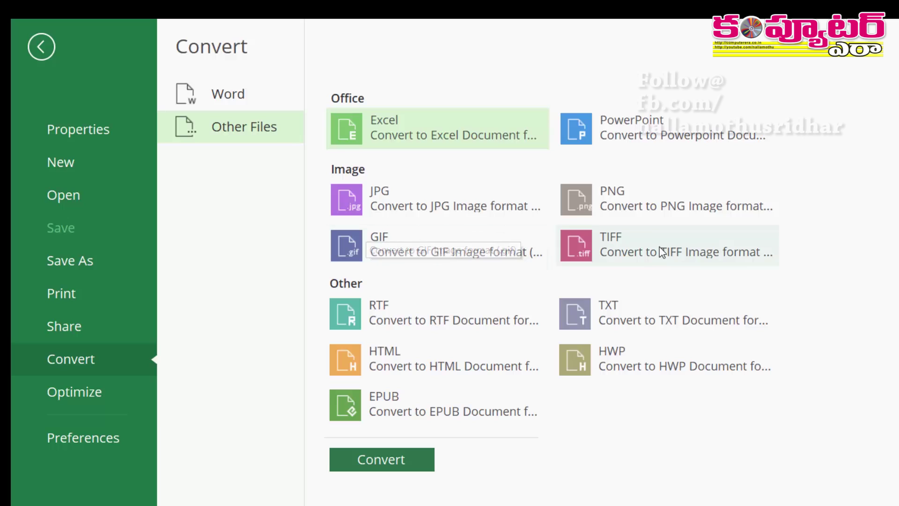
click(644, 215)
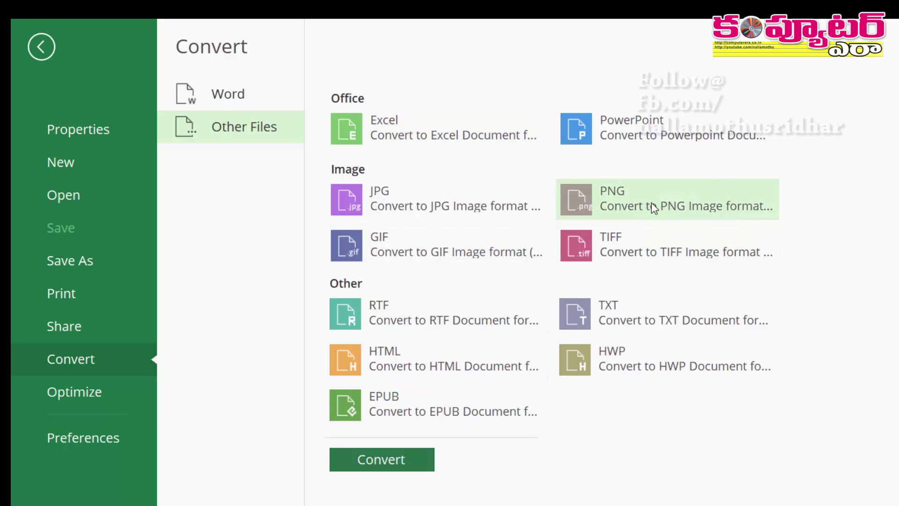
click(41, 47)
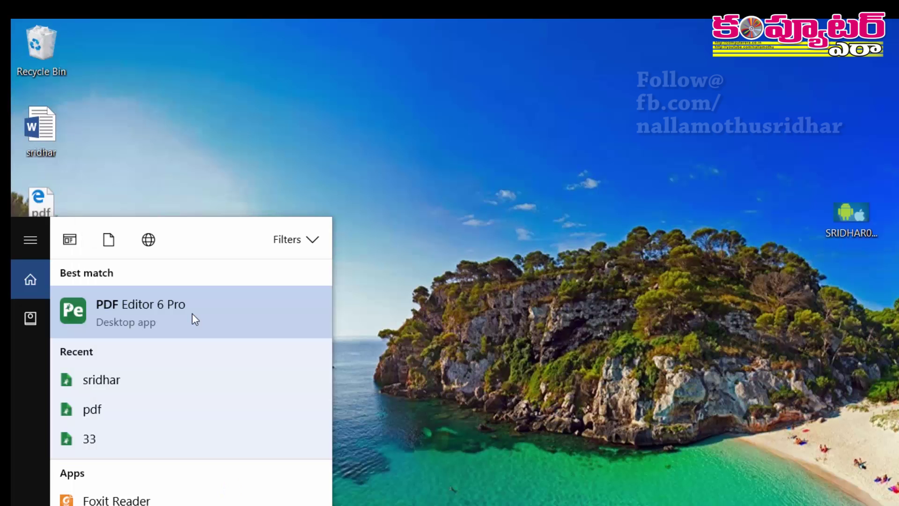
Launch PDF Editor 6 Pro and load the desktop PDF through the start screen's Convert PDF function.
click(192, 313)
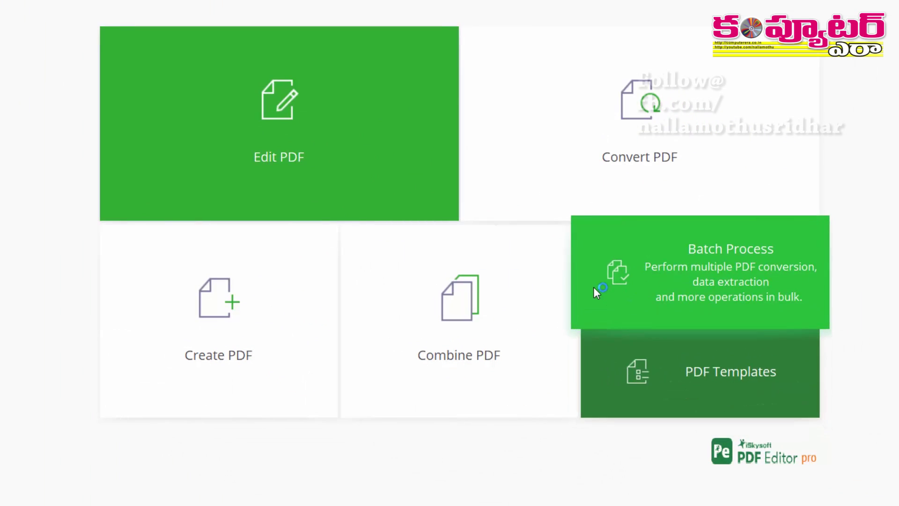
click(632, 133)
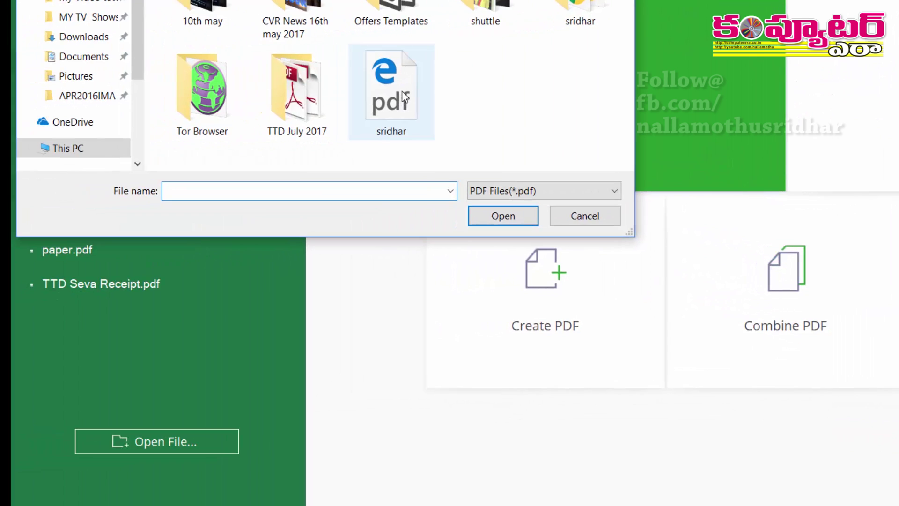
click(403, 96)
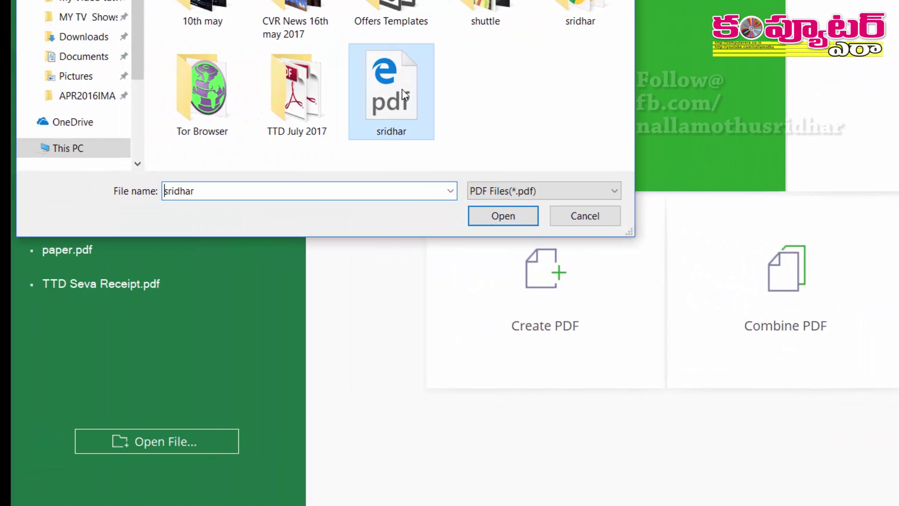
click(497, 216)
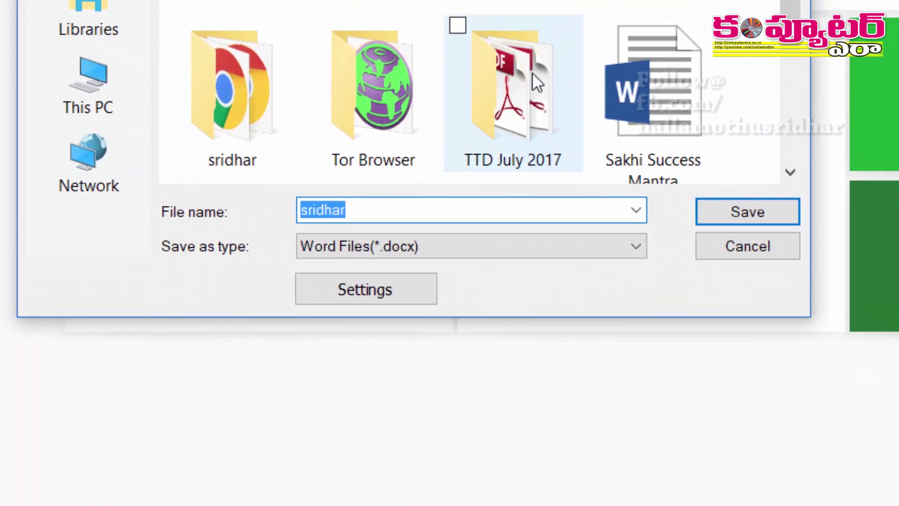
Review the available save formats and the Word conversion's image quality and OCR settings, and cancel the conversion.
click(540, 281)
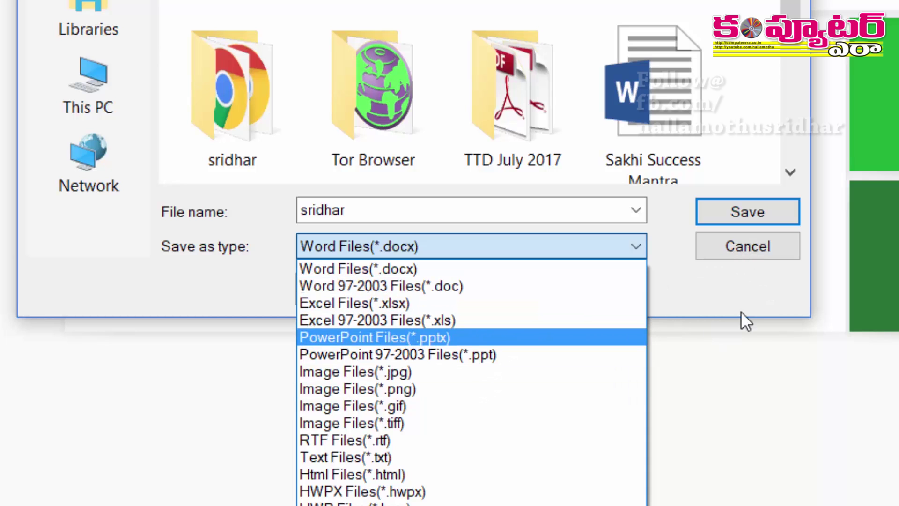
click(734, 276)
click(415, 295)
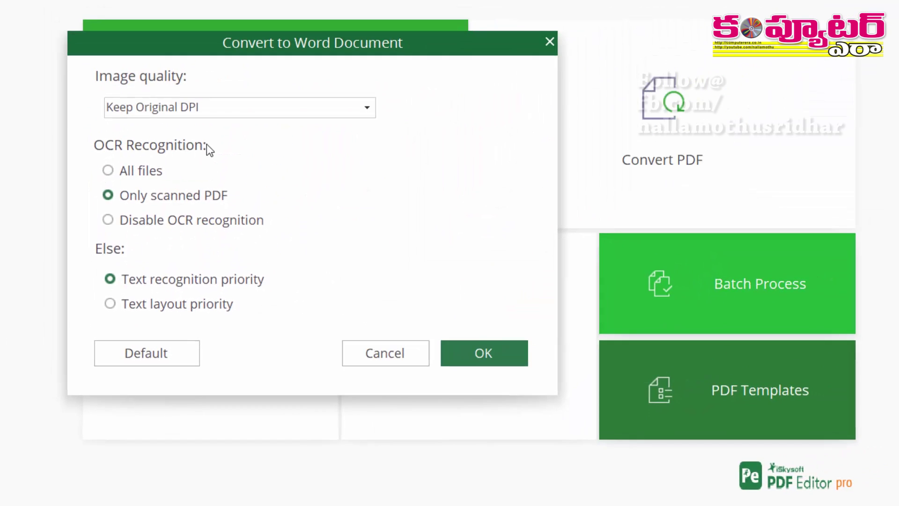
click(224, 111)
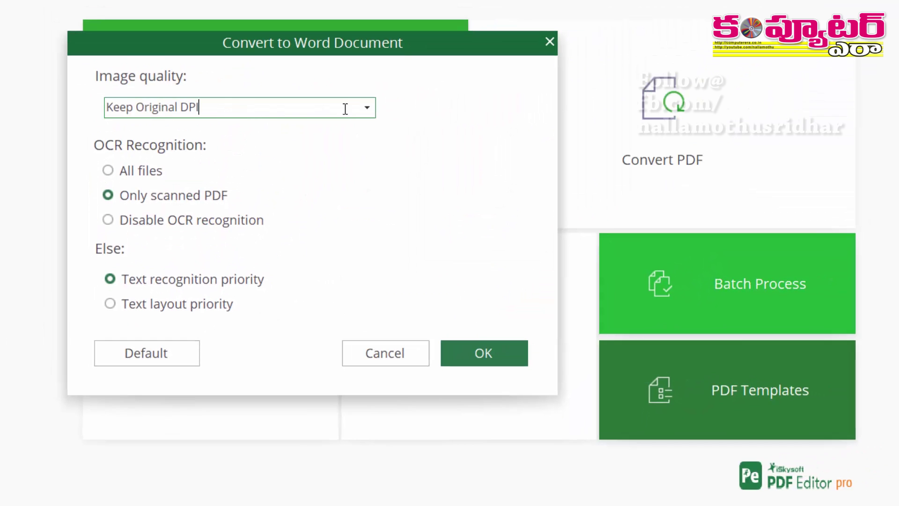
click(394, 360)
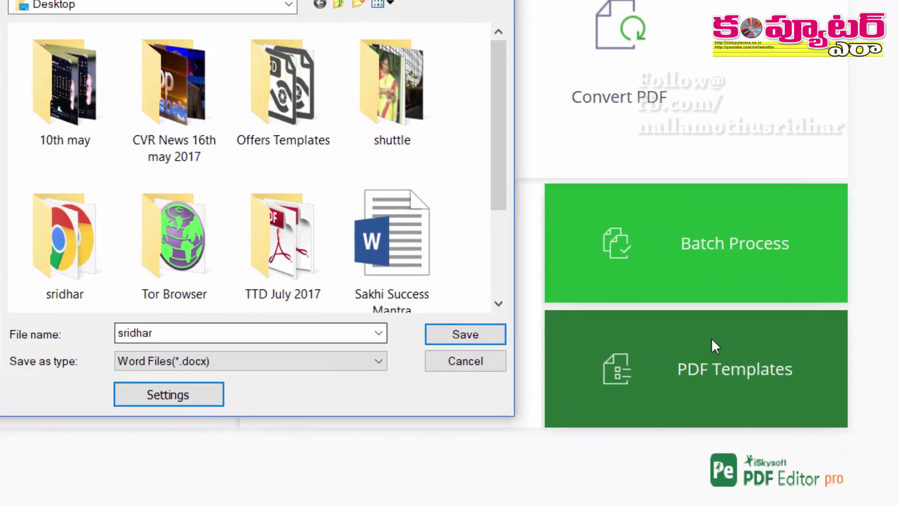
click(536, 384)
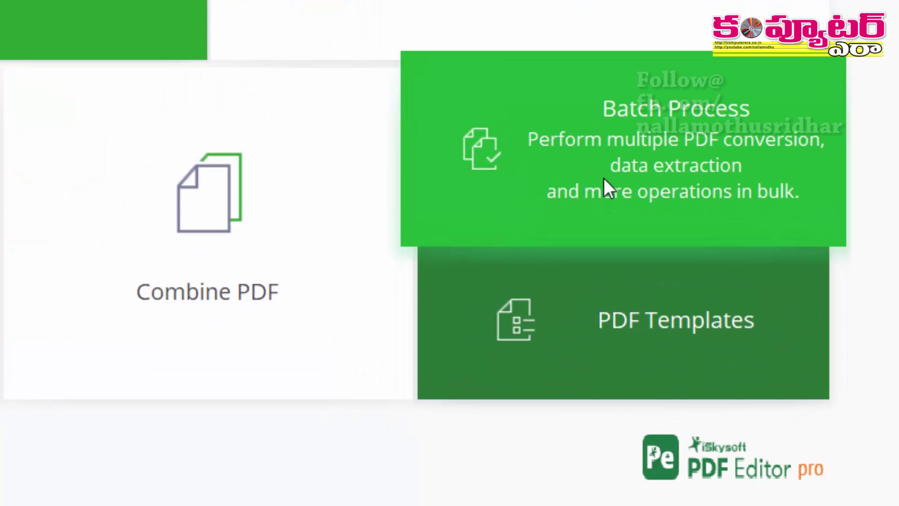
Open Batch Process and add the desktop PDF to the conversion list.
click(604, 179)
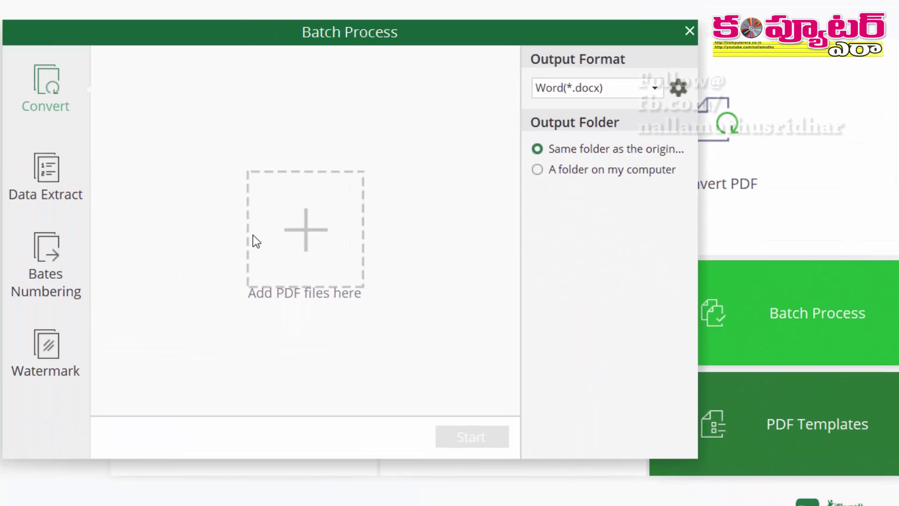
click(300, 225)
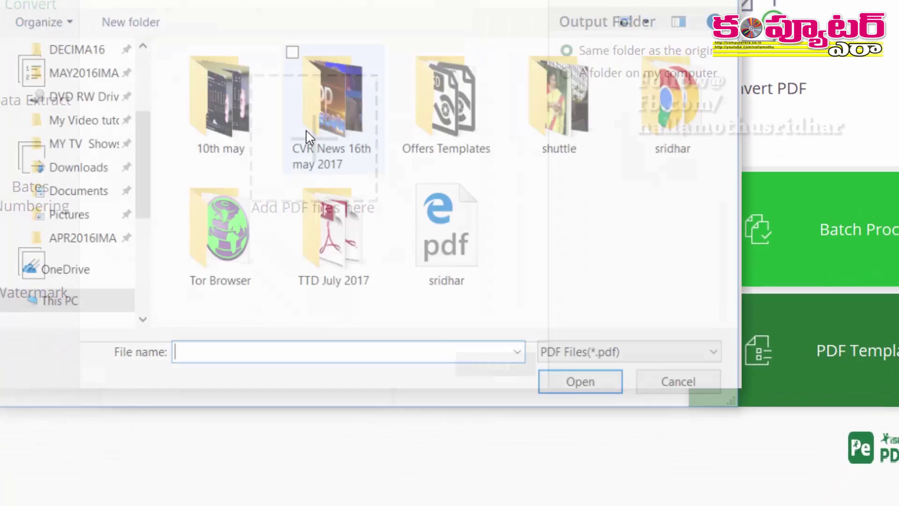
click(515, 169)
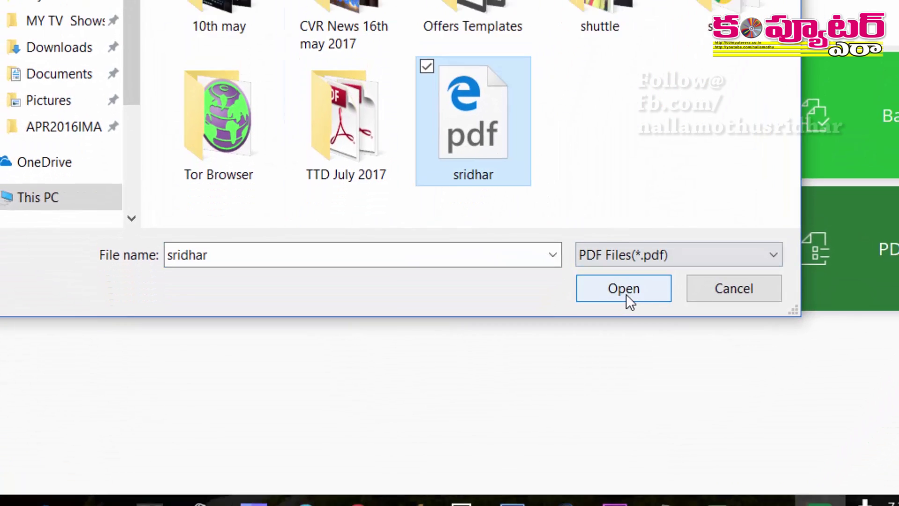
click(624, 289)
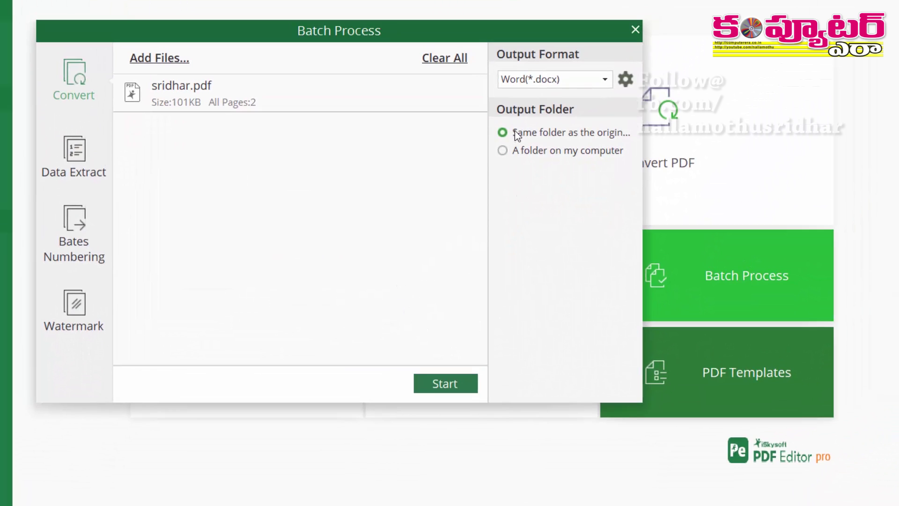
Run the batch conversion to Word (*.docx) in the same folder as the original, and close Batch Process.
click(596, 81)
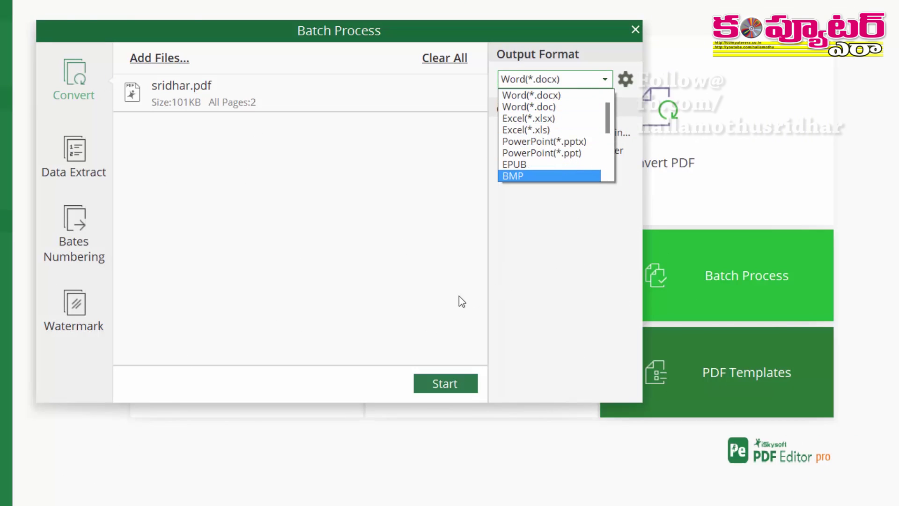
click(409, 292)
click(439, 388)
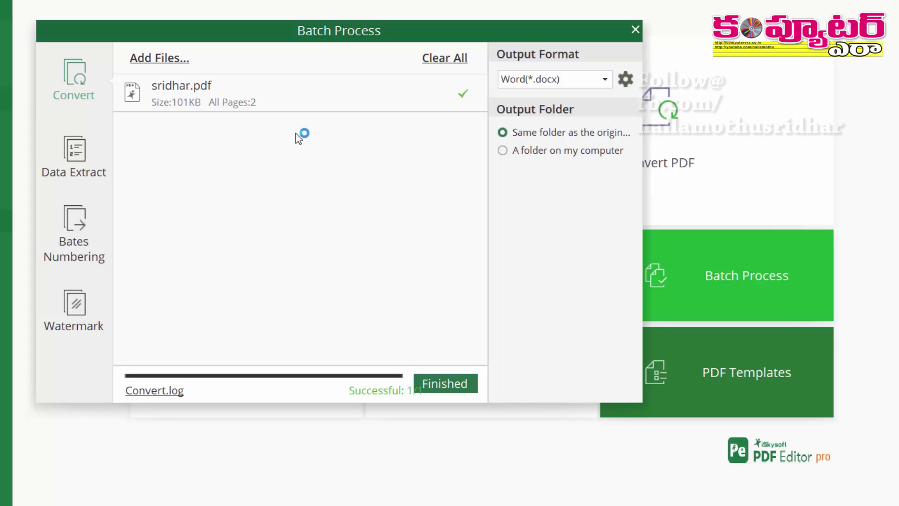
click(636, 30)
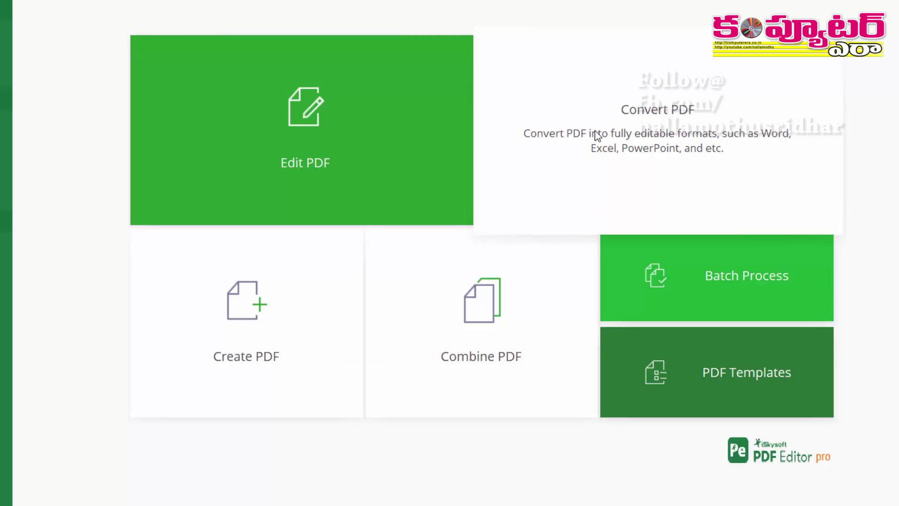